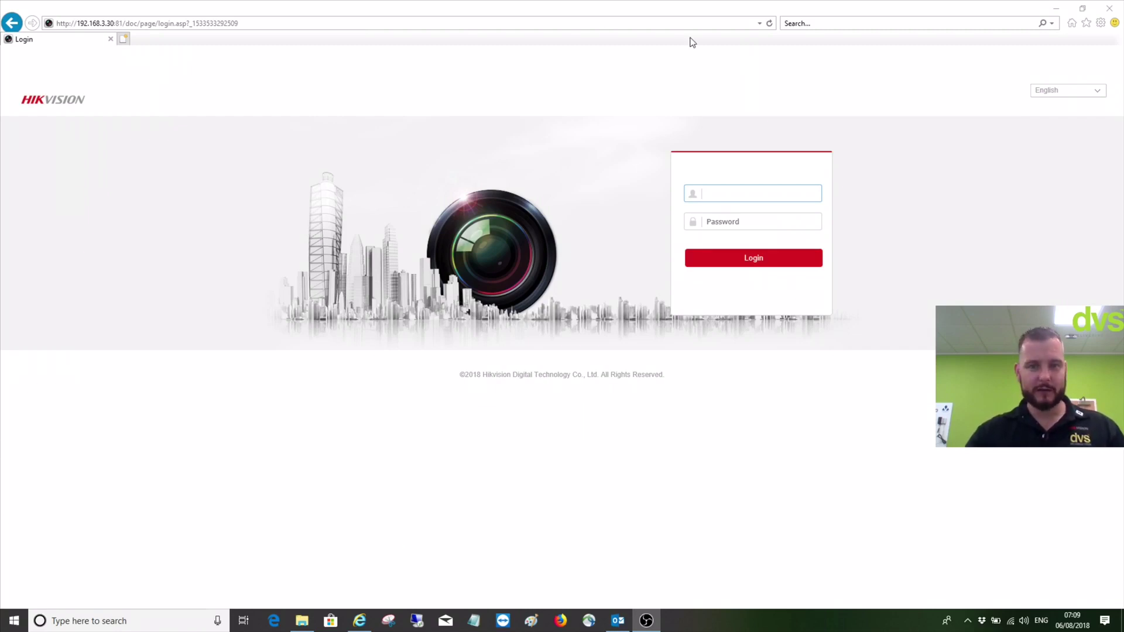
- Log in to the NVR web interface with the administrator username and password
{"action": "left_click", "coordinate": [715, 196]}
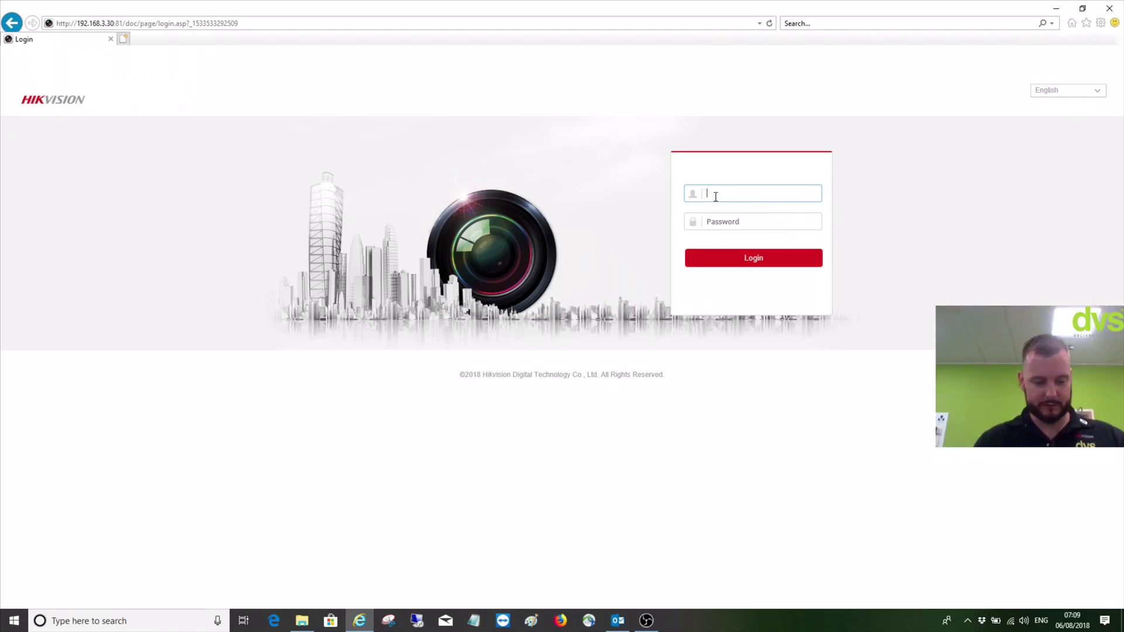
{"action": "type", "text": "admi"}
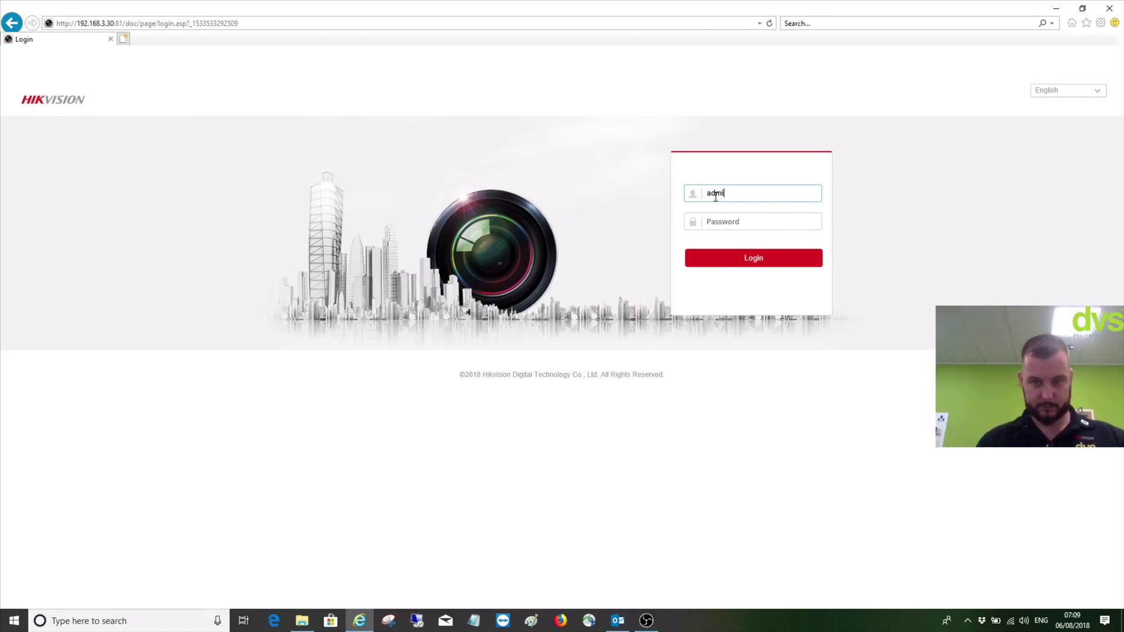
{"action": "type", "text": "n"}
{"action": "key", "text": "Tab"}
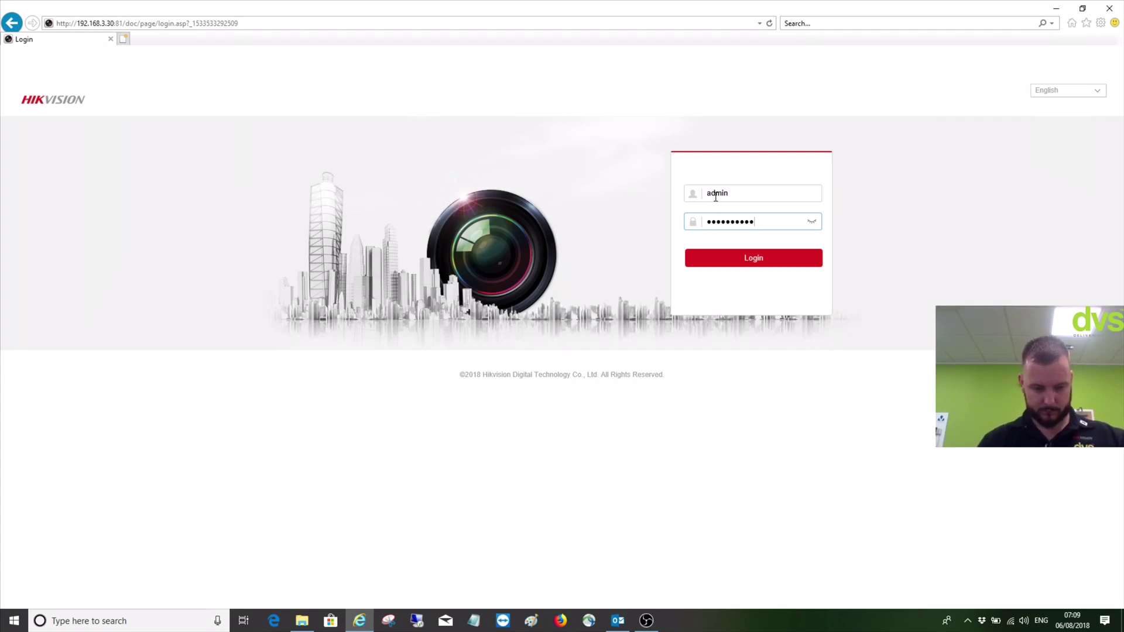
{"action": "key", "text": "Return"}
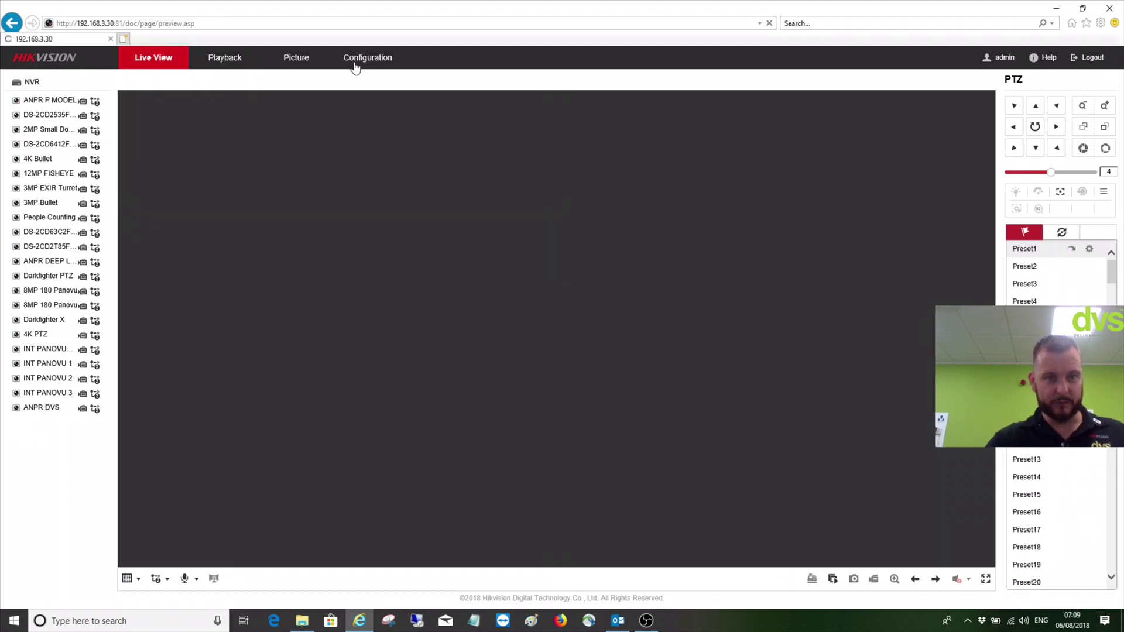
- Go to Configuration > Event > Basic Event > Alarm Output, showing output A->1
{"action": "left_click", "coordinate": [354, 66]}
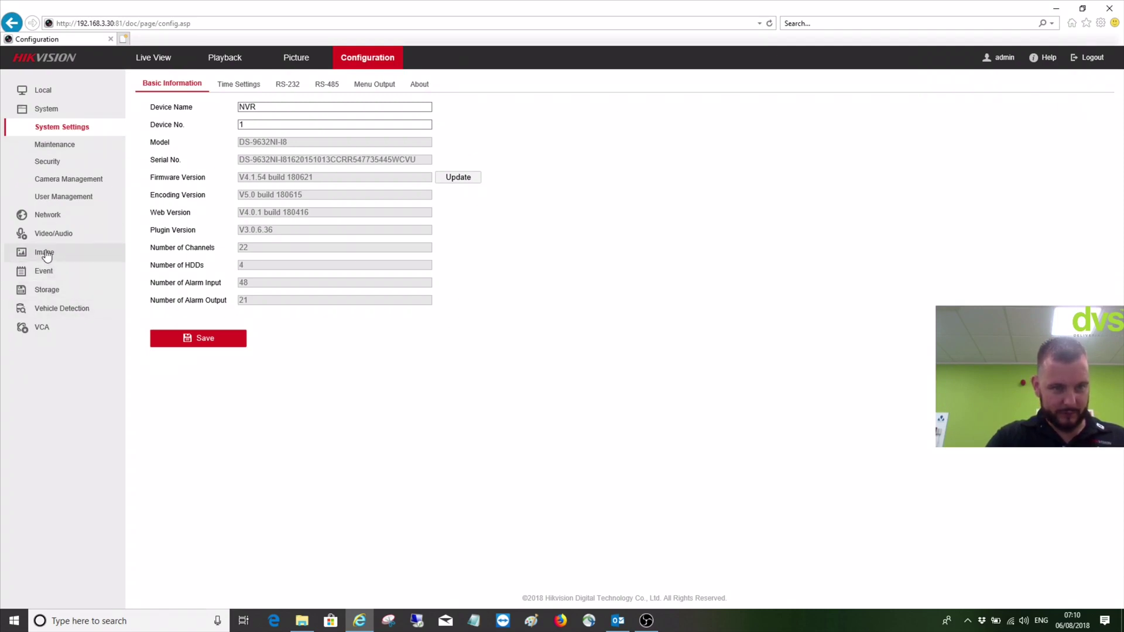
{"action": "left_click", "coordinate": [41, 274]}
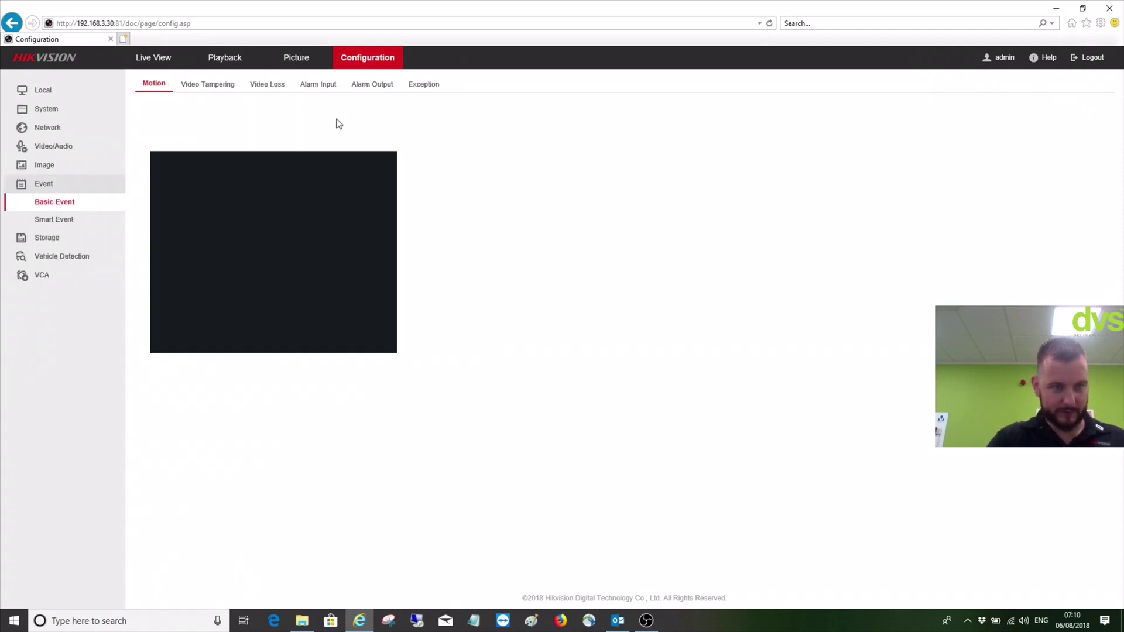
{"action": "left_click", "coordinate": [372, 87]}
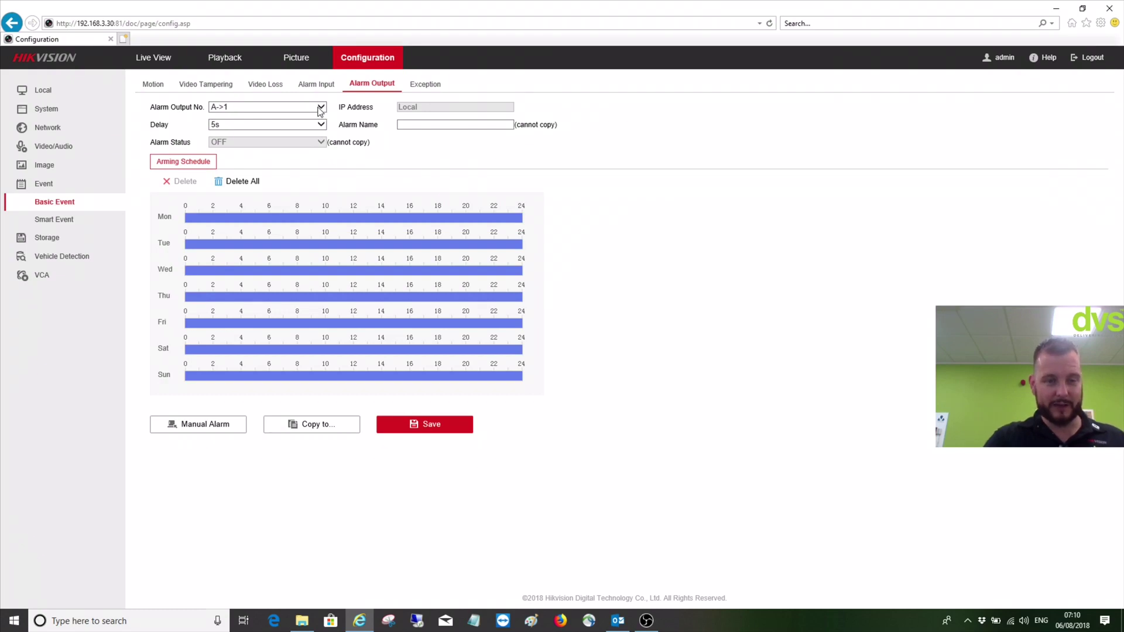
- Keep output A->1 selected, trigger its manual alarm, clear it, then trigger it again
{"action": "left_click", "coordinate": [320, 107]}
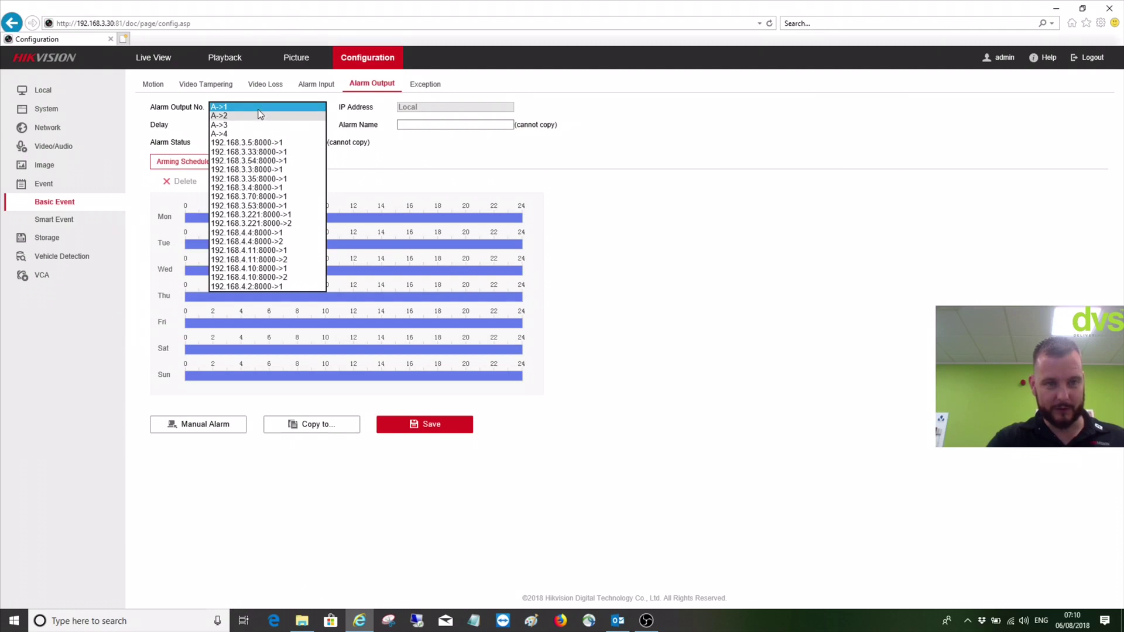
{"action": "key", "text": "Escape"}
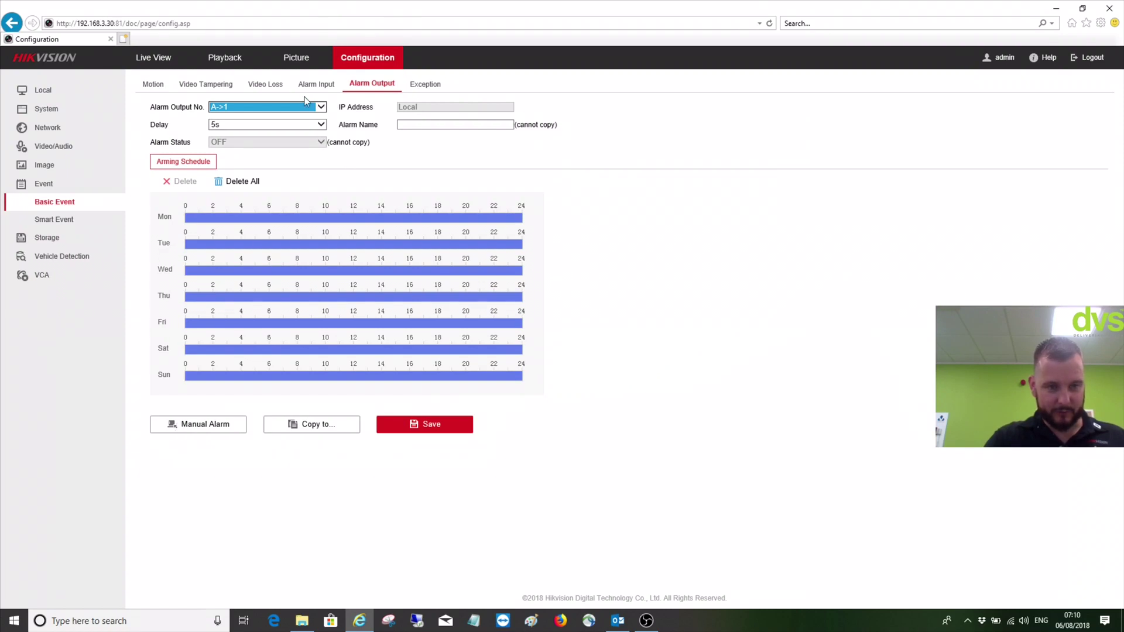
{"action": "left_click", "coordinate": [204, 426]}
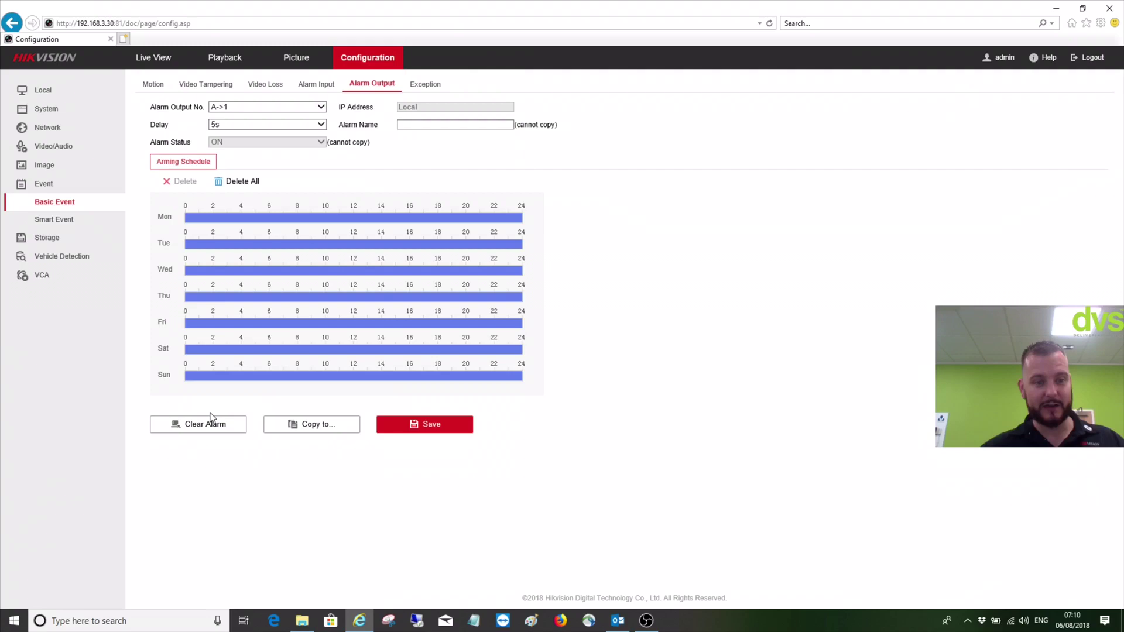
{"action": "left_click", "coordinate": [176, 430]}
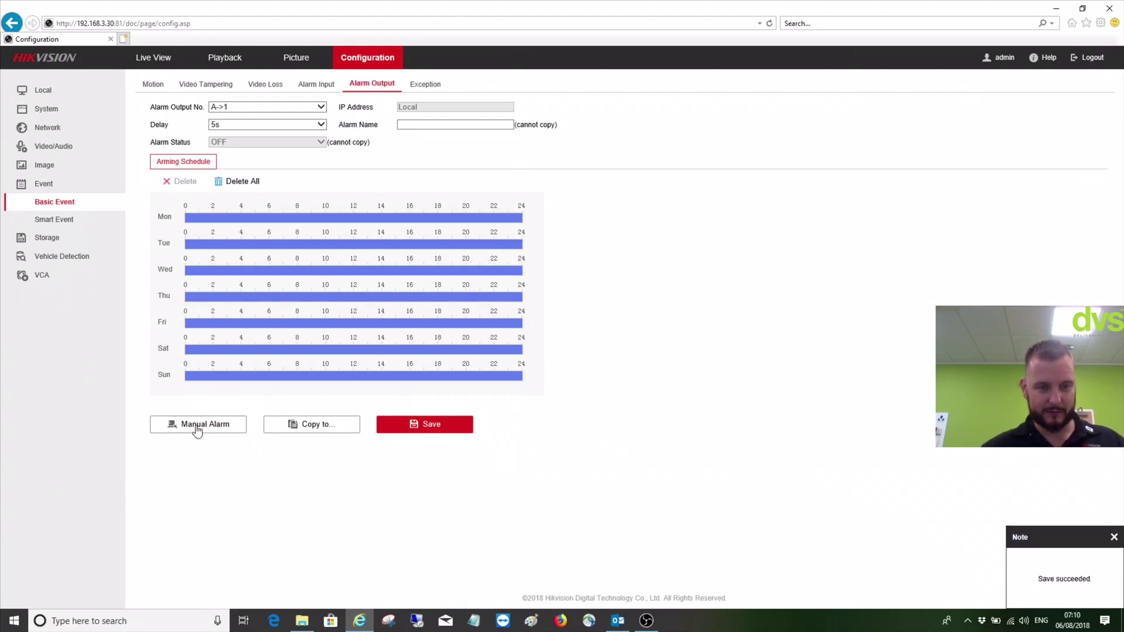
{"action": "left_click", "coordinate": [197, 430]}
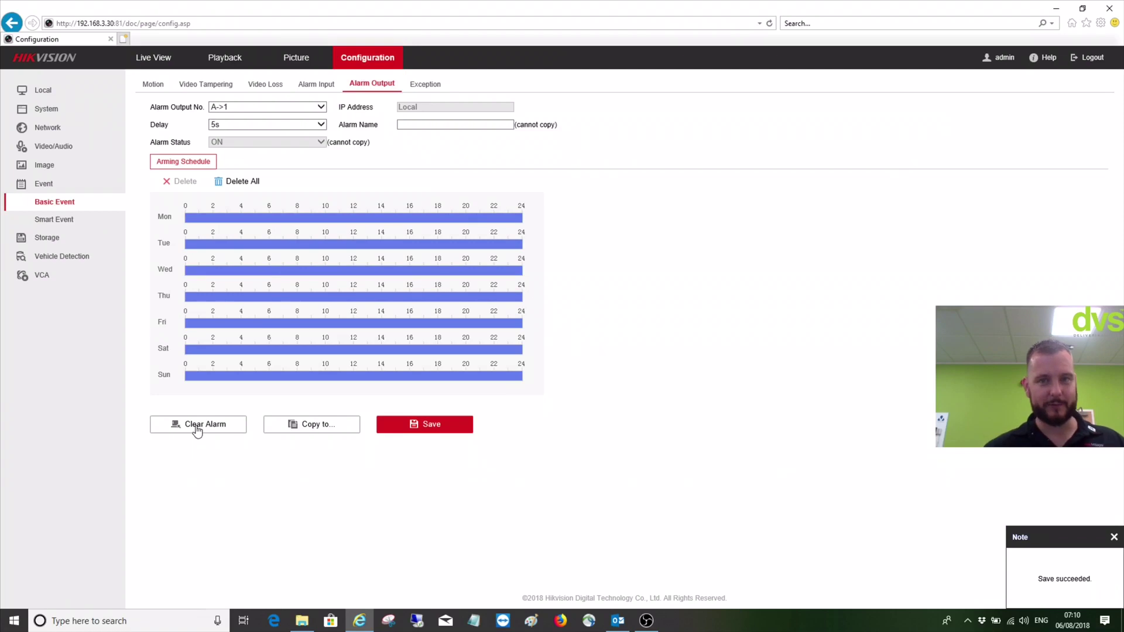
- Clear A->1, then trigger and clear camera output 192.168.3.5:8000->1, then reselect A->1
{"action": "left_click", "coordinate": [198, 430]}
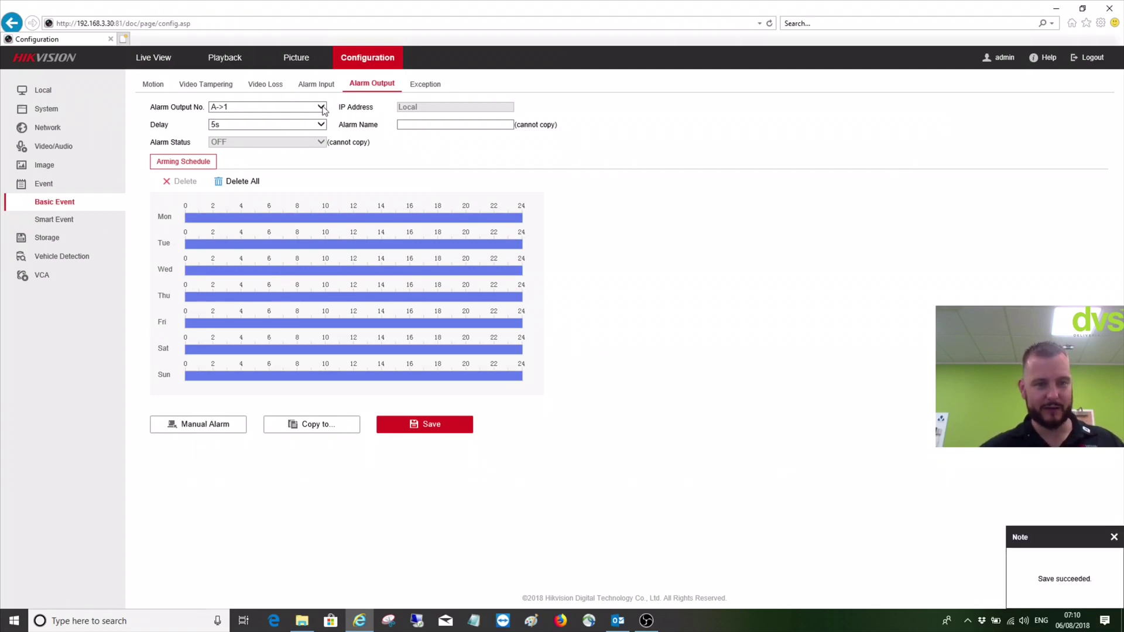
{"action": "left_click", "coordinate": [299, 107]}
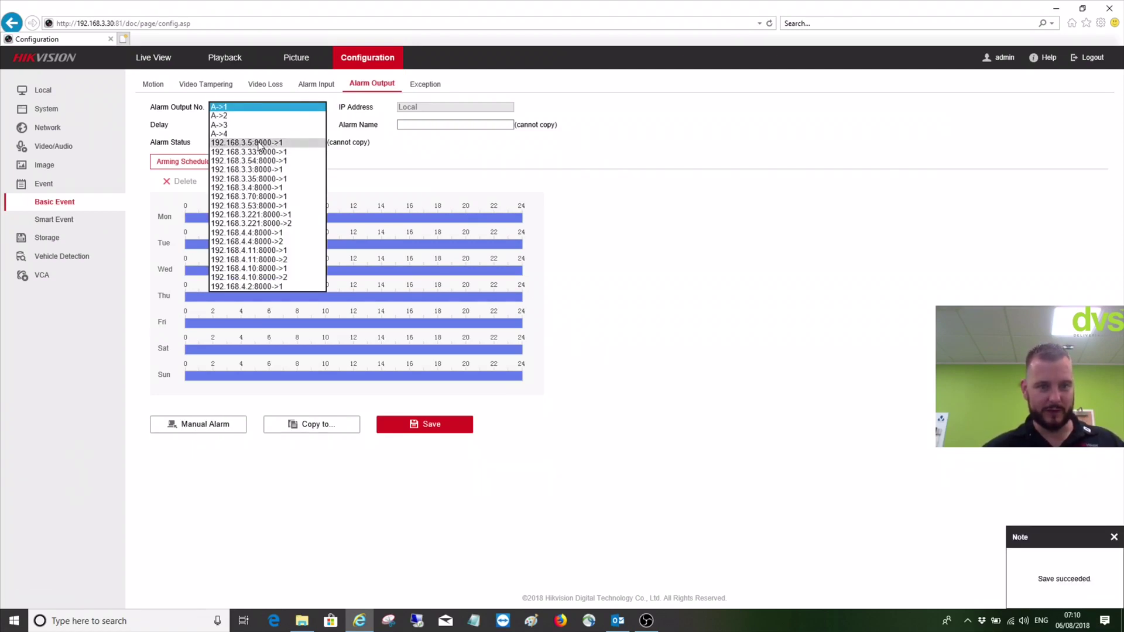
{"action": "left_click", "coordinate": [275, 143]}
{"action": "left_click", "coordinate": [211, 429]}
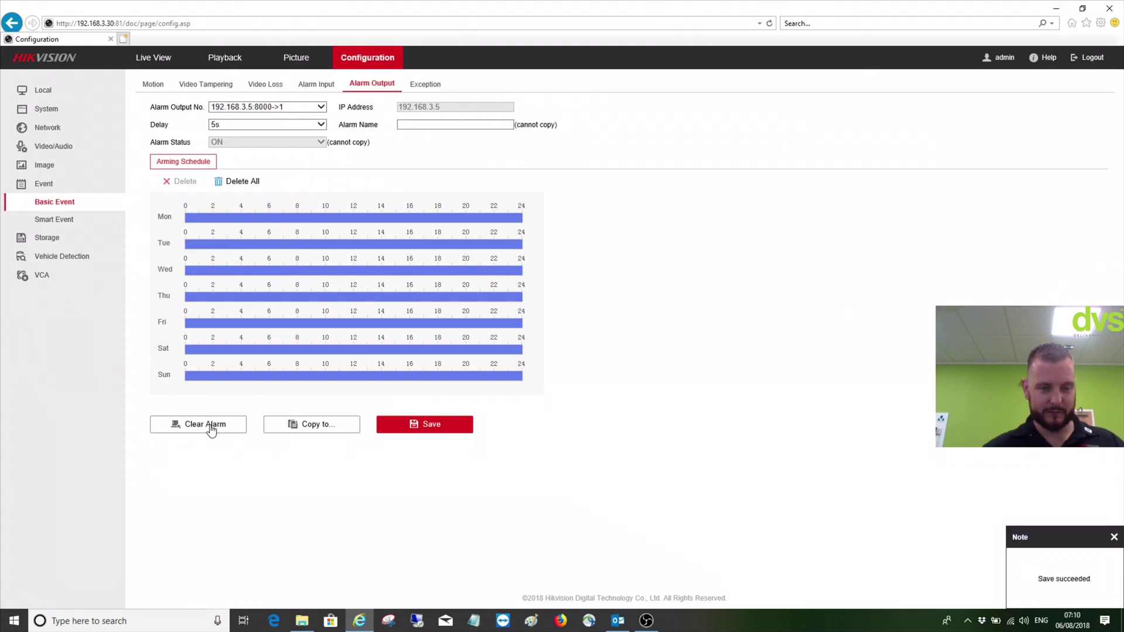
{"action": "left_click", "coordinate": [211, 429]}
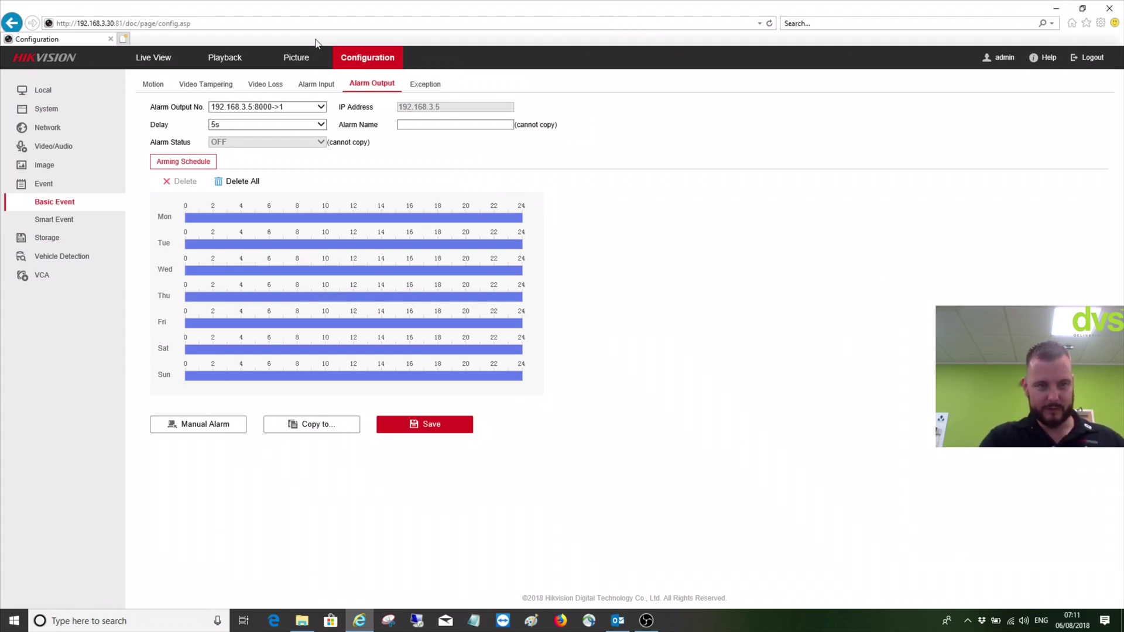
{"action": "left_click", "coordinate": [269, 110]}
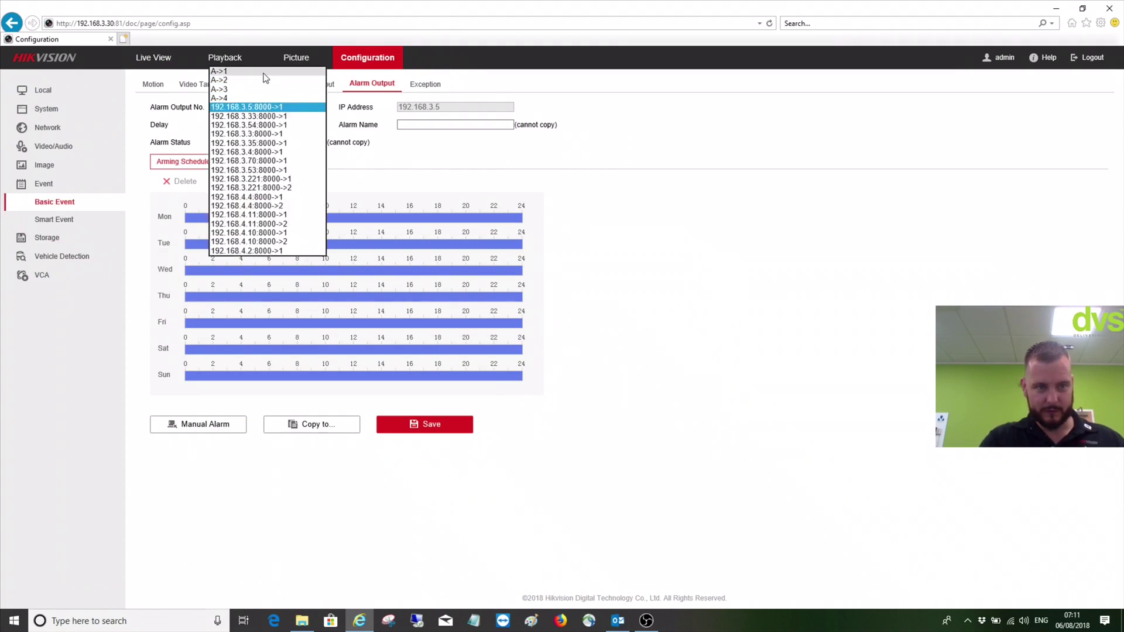
{"action": "left_click", "coordinate": [264, 72]}
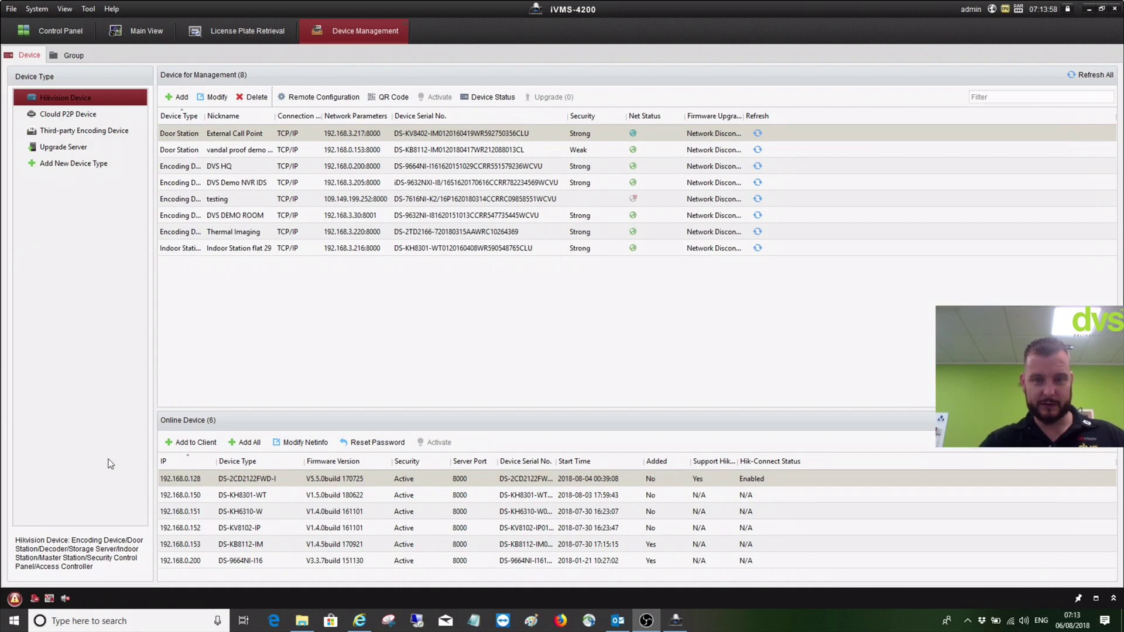
- Open Tool > Alarm Output Control and filter the Device List to DVS DEMO ROOM
{"action": "left_click", "coordinate": [411, 220]}
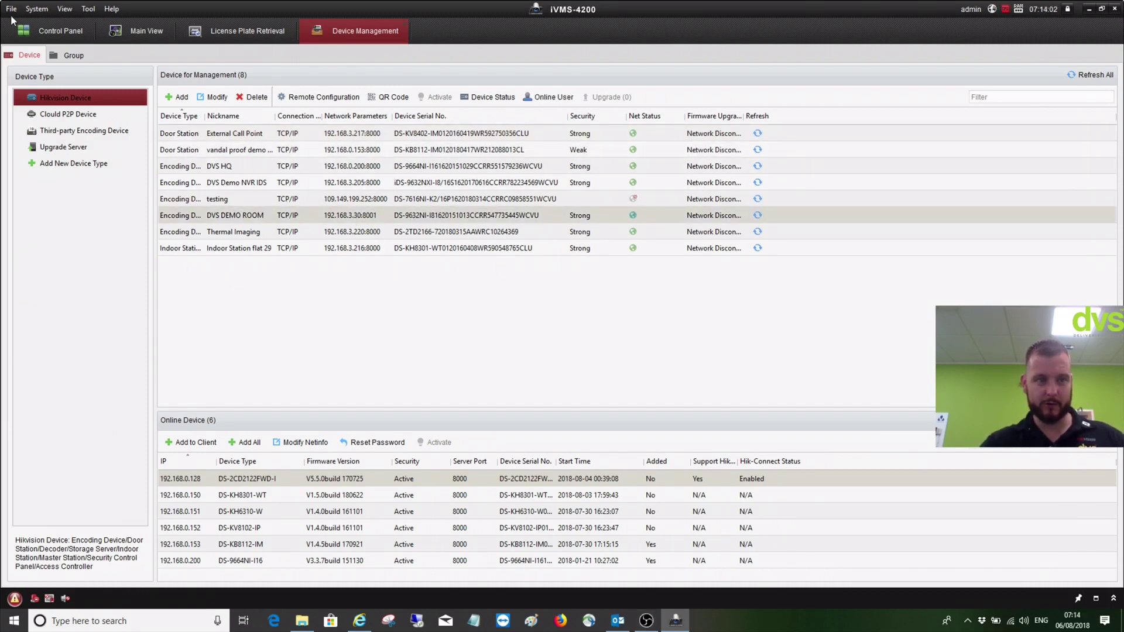
{"action": "left_click", "coordinate": [88, 9]}
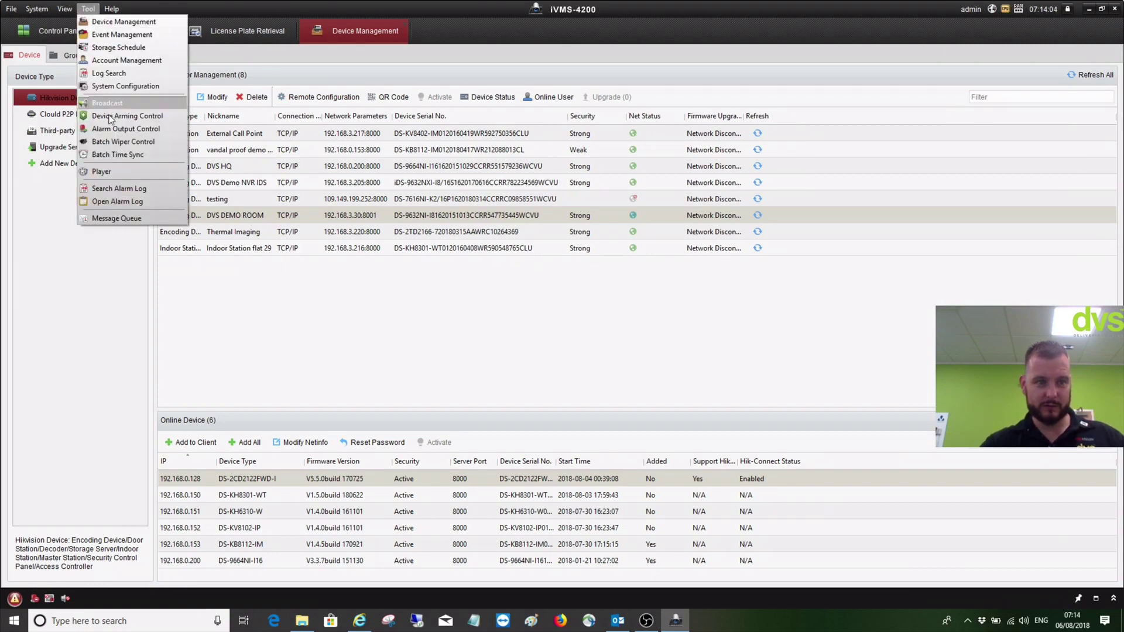
{"action": "left_click", "coordinate": [113, 130]}
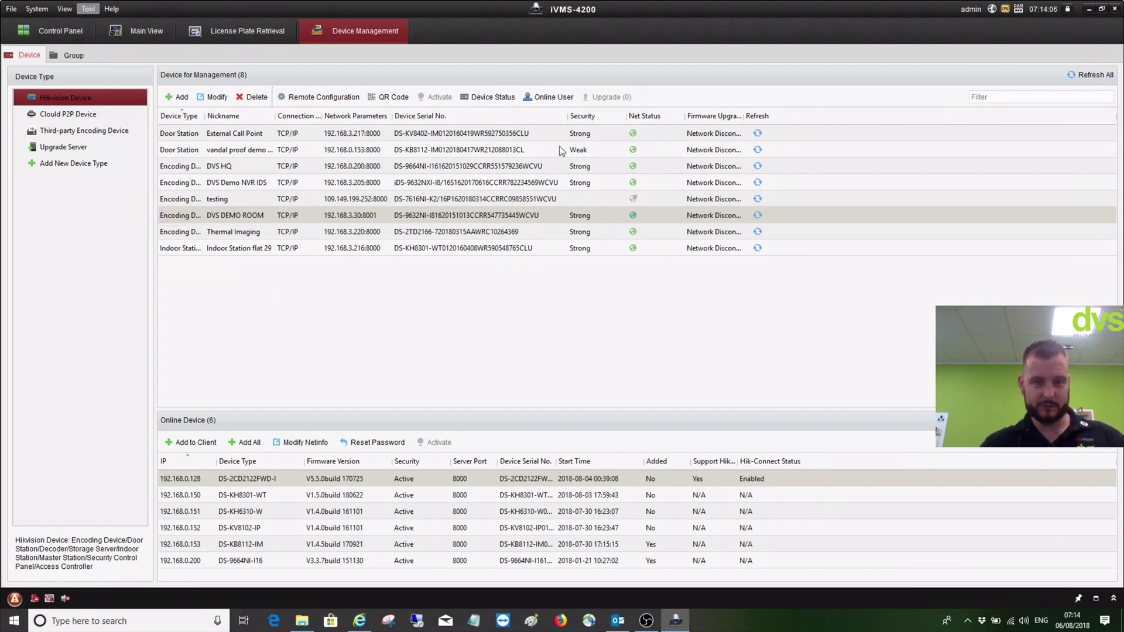
{"action": "left_click", "coordinate": [591, 217]}
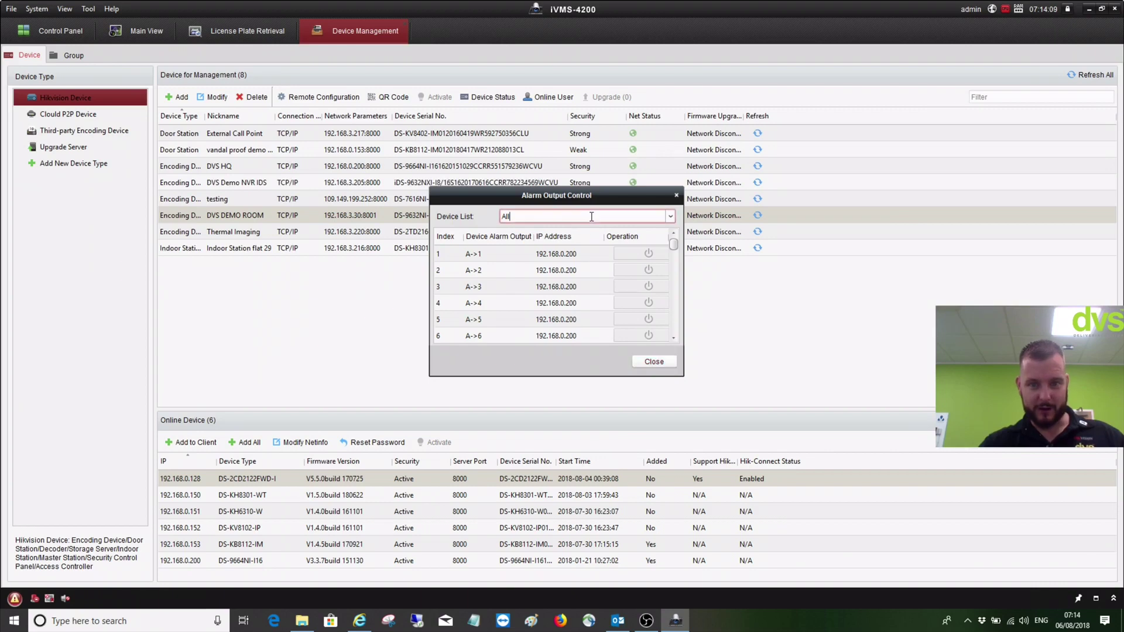
{"action": "left_click", "coordinate": [671, 216]}
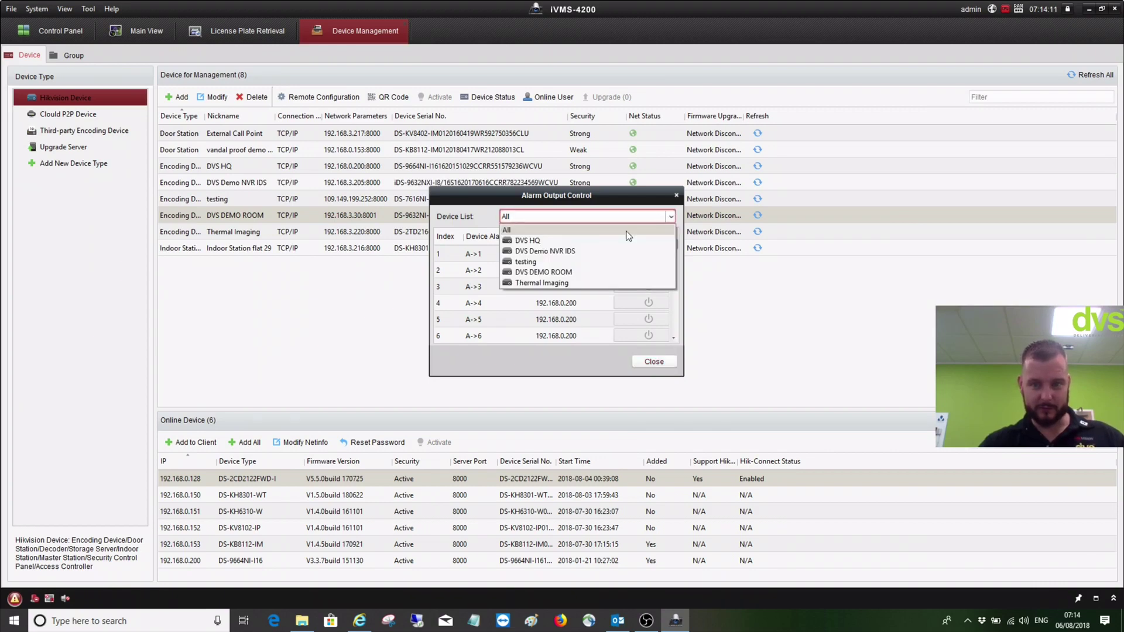
{"action": "left_click", "coordinate": [585, 273]}
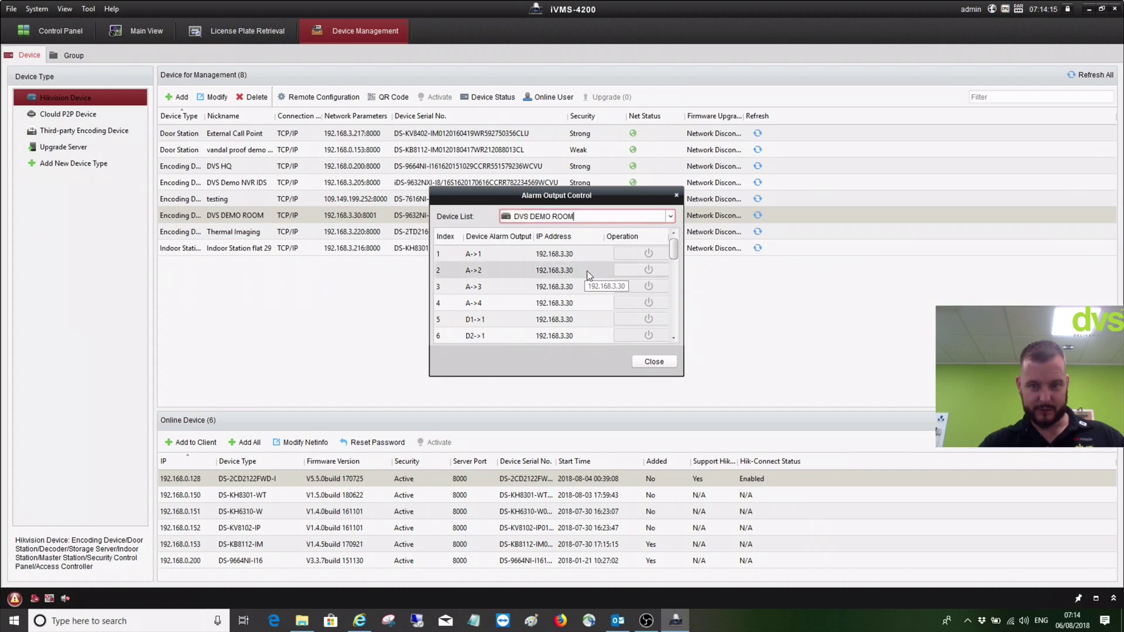
- Switch on alarm outputs A->1, A->2 and A->3
{"action": "scroll", "coordinate": [627, 295], "scroll_direction": "down", "scroll_amount": 3}
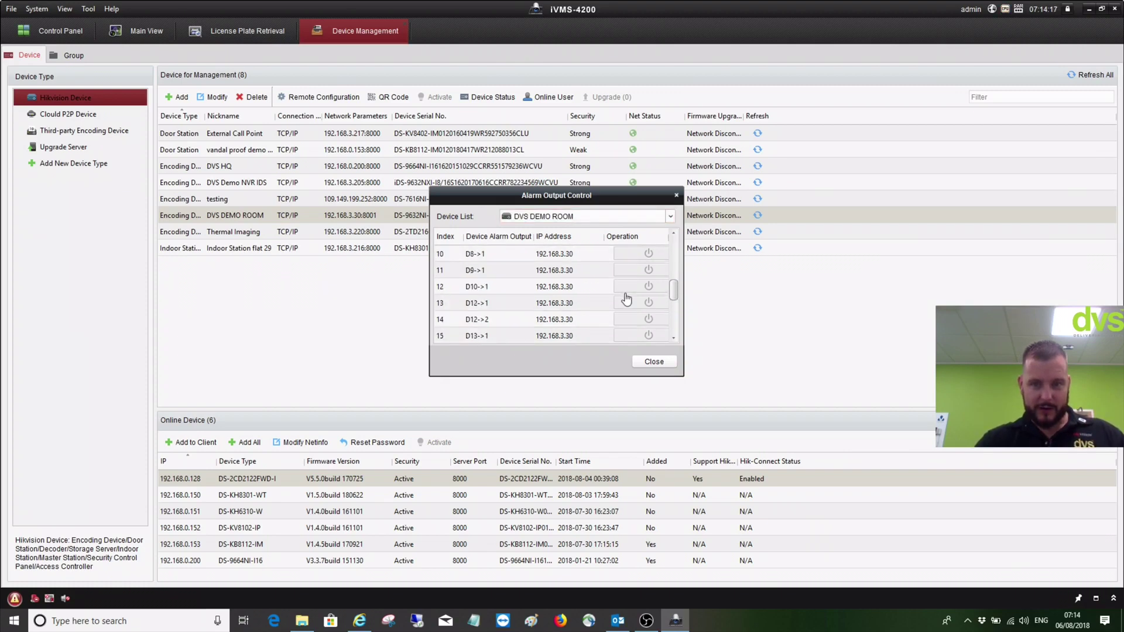
{"action": "scroll", "coordinate": [626, 299], "scroll_direction": "up", "scroll_amount": 3}
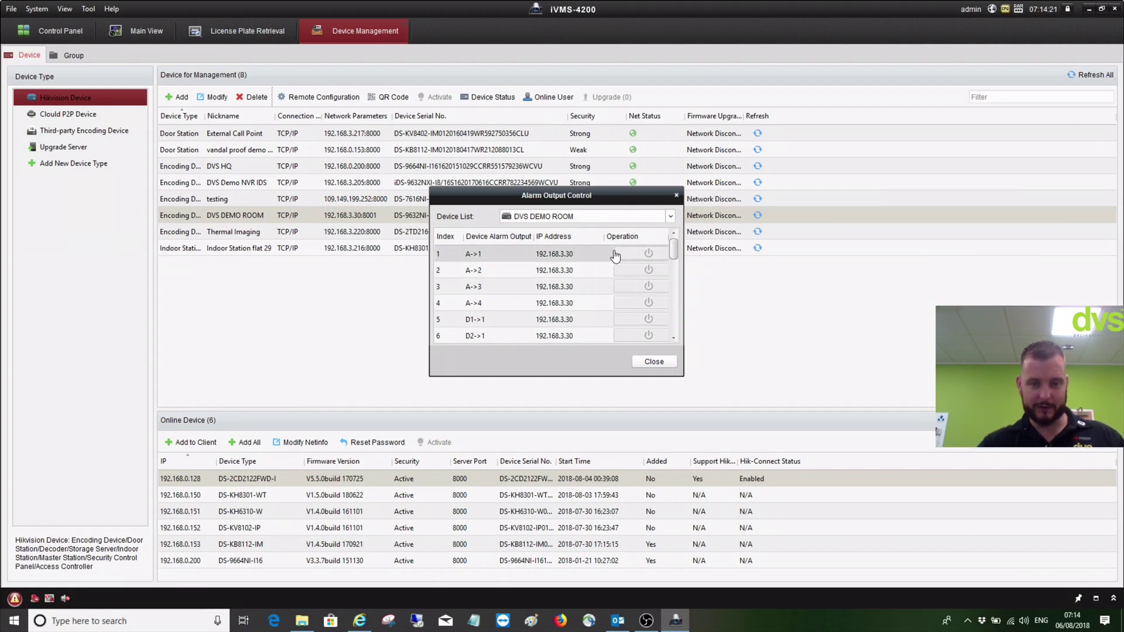
{"action": "scroll", "coordinate": [601, 286], "scroll_direction": "down", "scroll_amount": 1}
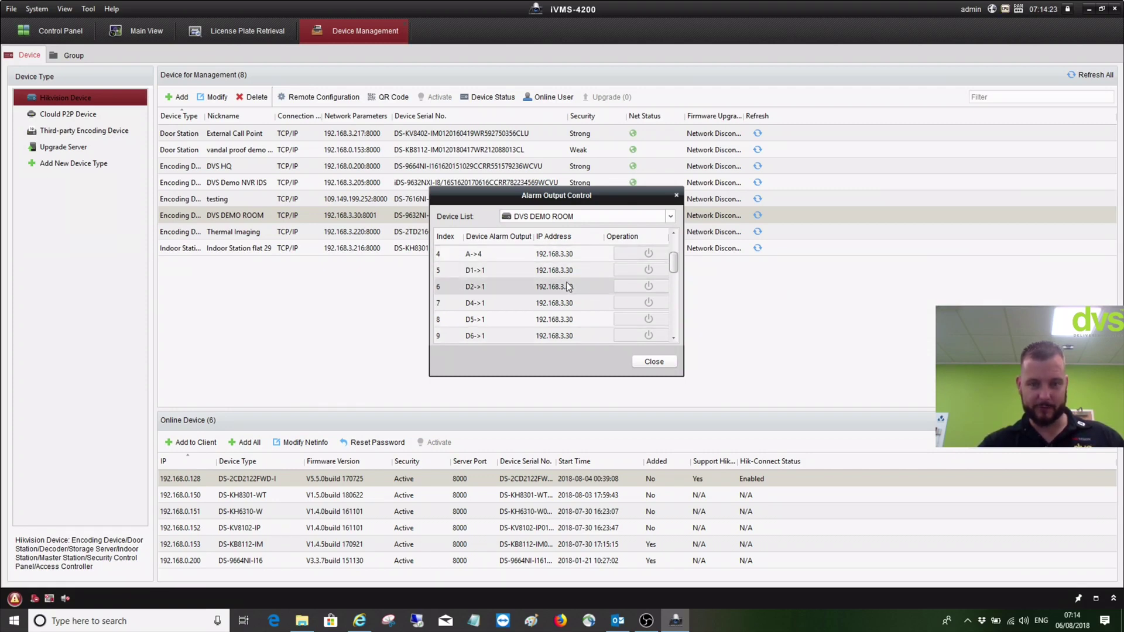
{"action": "scroll", "coordinate": [634, 255], "scroll_direction": "up", "scroll_amount": 1}
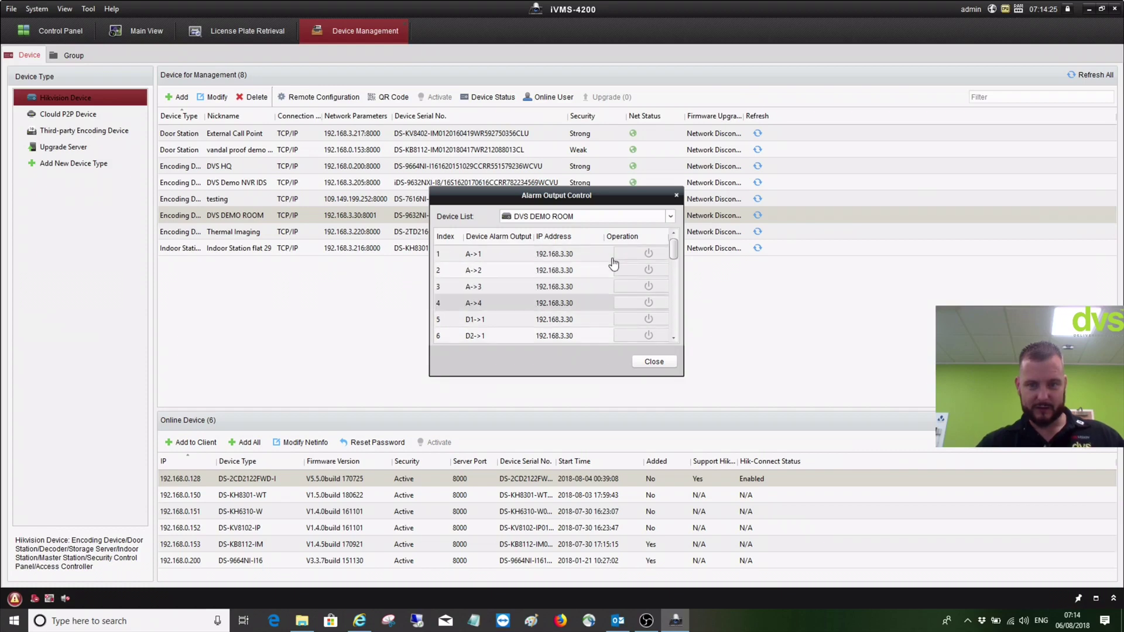
{"action": "left_click", "coordinate": [644, 254]}
{"action": "left_click", "coordinate": [633, 271]}
{"action": "left_click", "coordinate": [635, 287]}
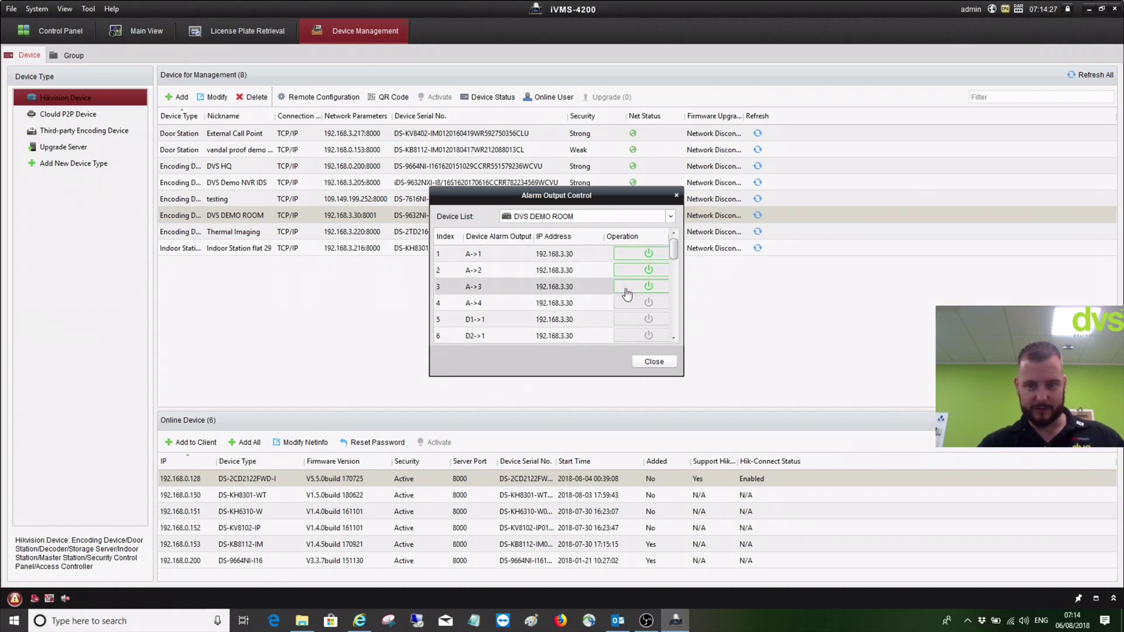
- Switch outputs A->3, A->2 and A->1 back off and close Alarm Output Control
{"action": "left_click", "coordinate": [635, 287]}
{"action": "left_click", "coordinate": [634, 270]}
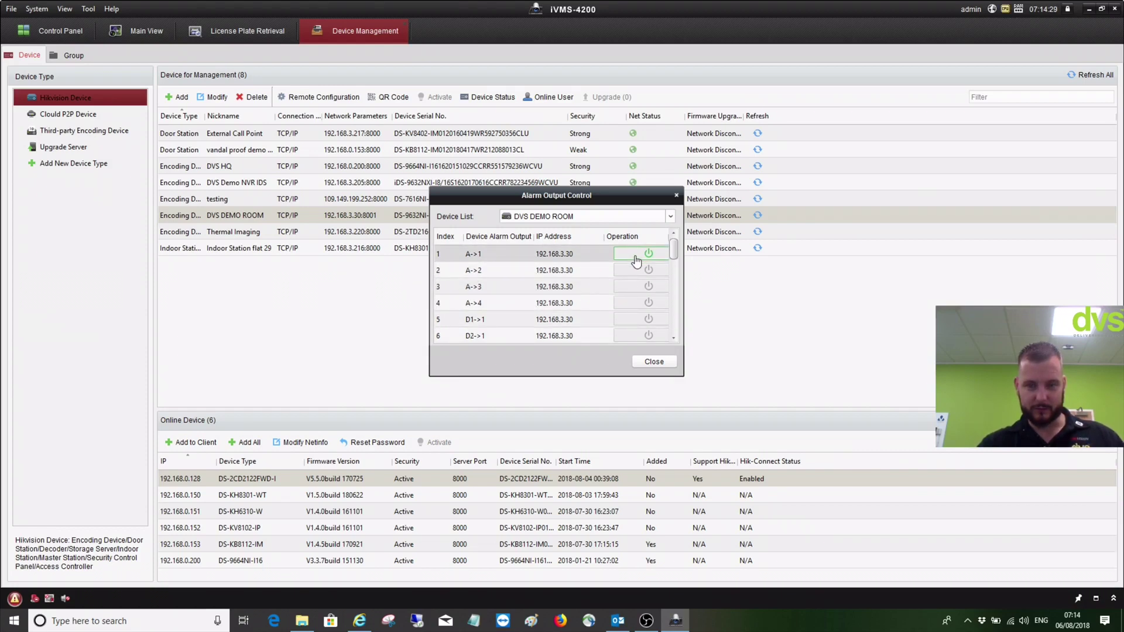
{"action": "left_click", "coordinate": [632, 254]}
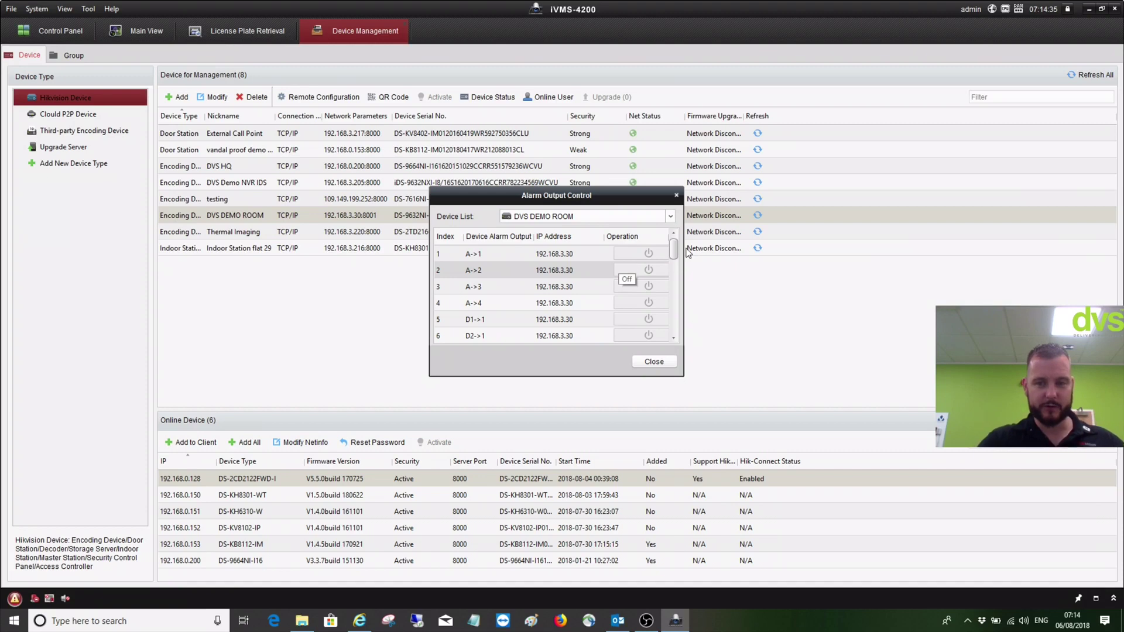
{"action": "scroll", "coordinate": [670, 299], "scroll_direction": "down", "scroll_amount": 4}
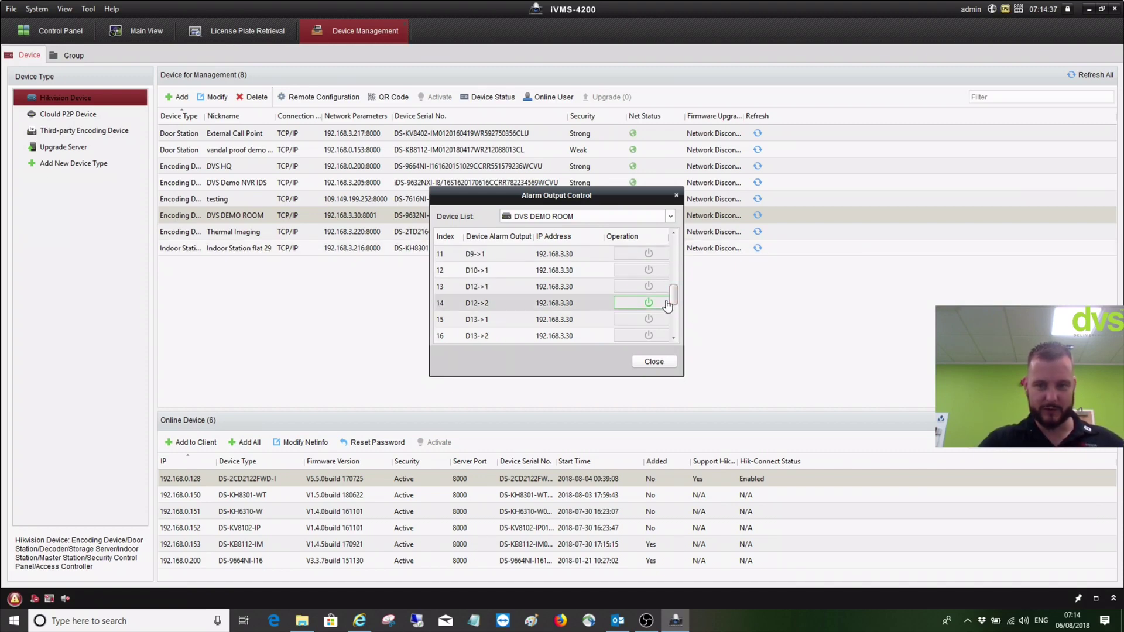
{"action": "scroll", "coordinate": [665, 306], "scroll_direction": "down", "scroll_amount": 2}
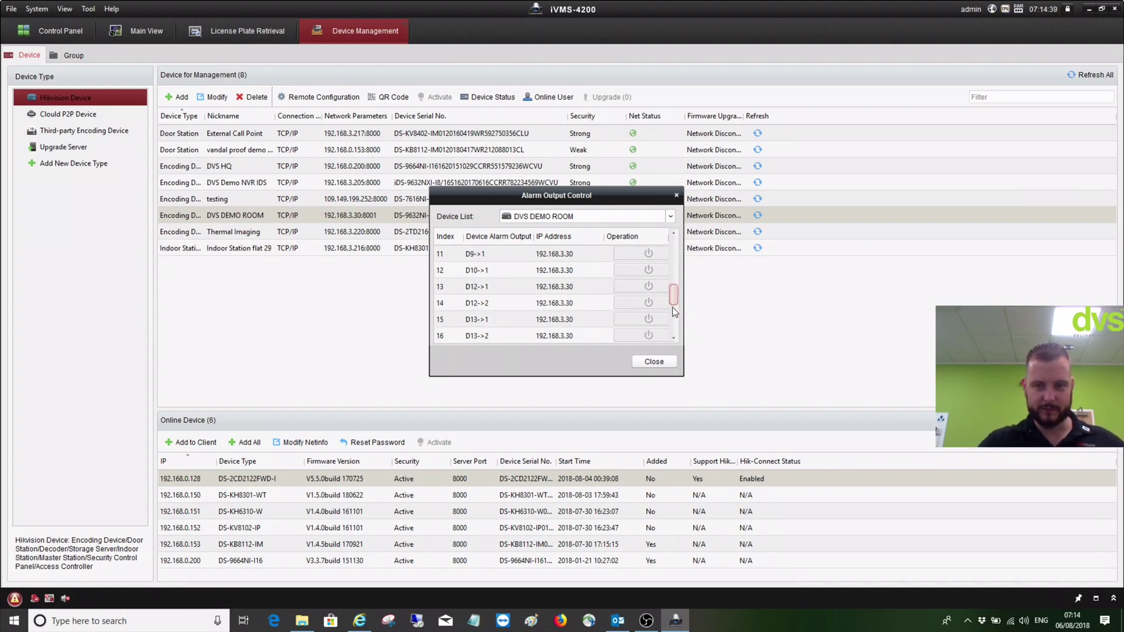
{"action": "left_click", "coordinate": [656, 362]}
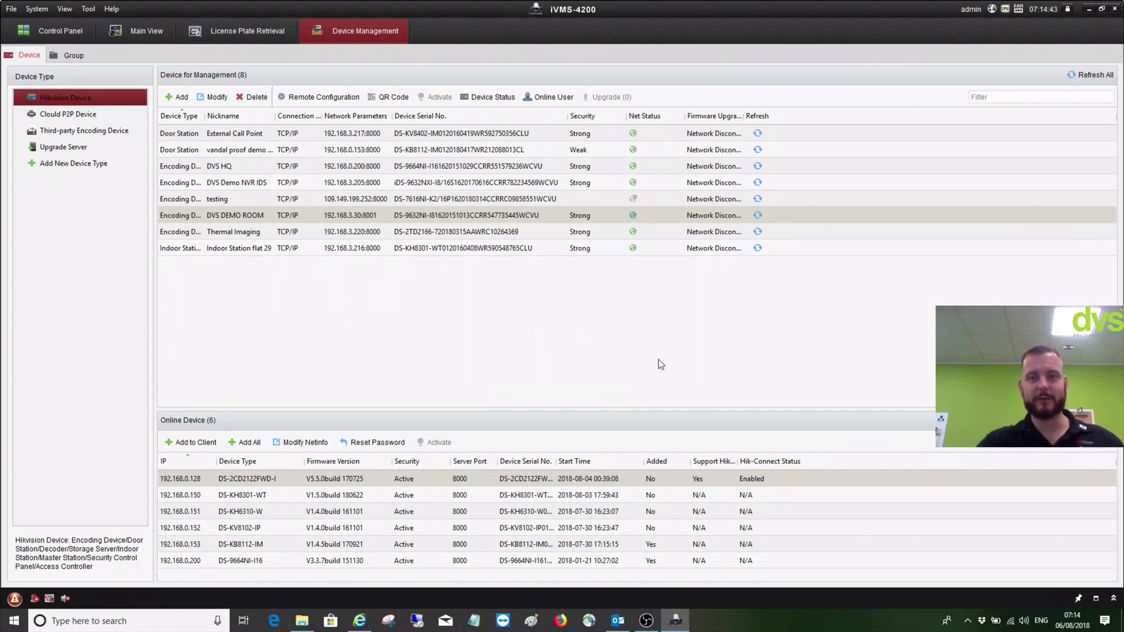